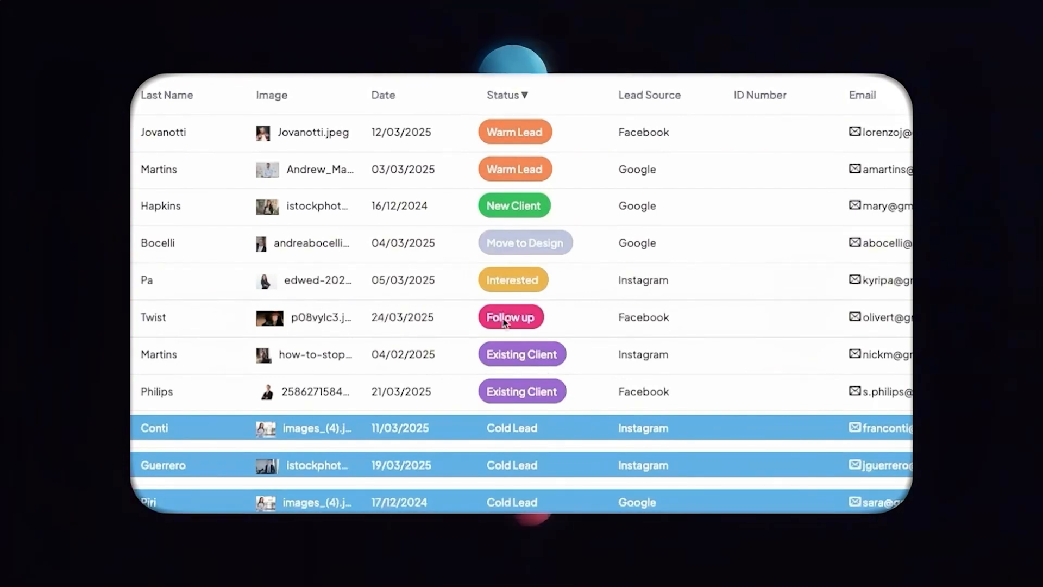
Change the status of the Facebook lead marked Follow up to New Client.
click(511, 318)
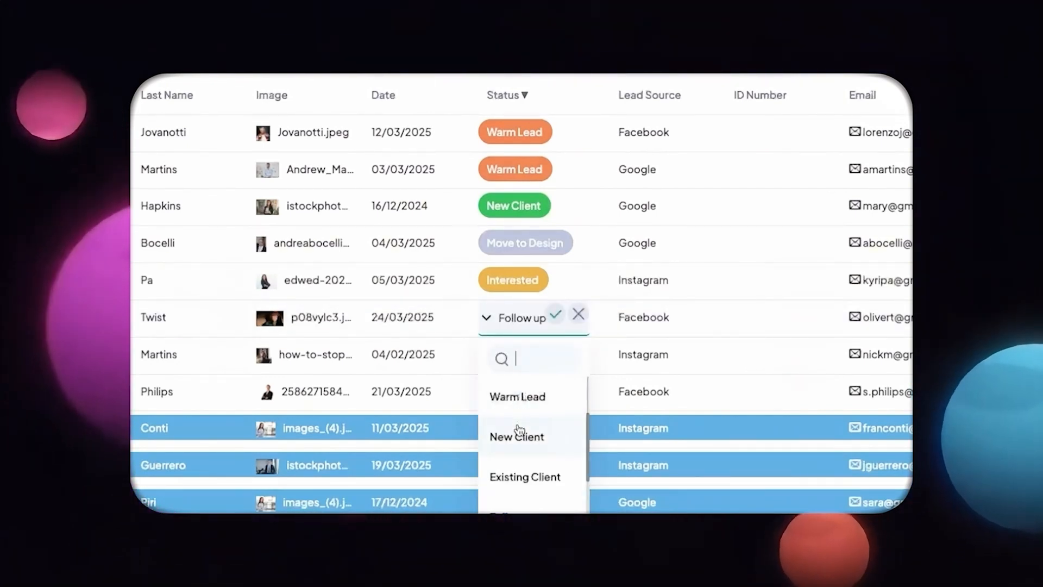
click(502, 427)
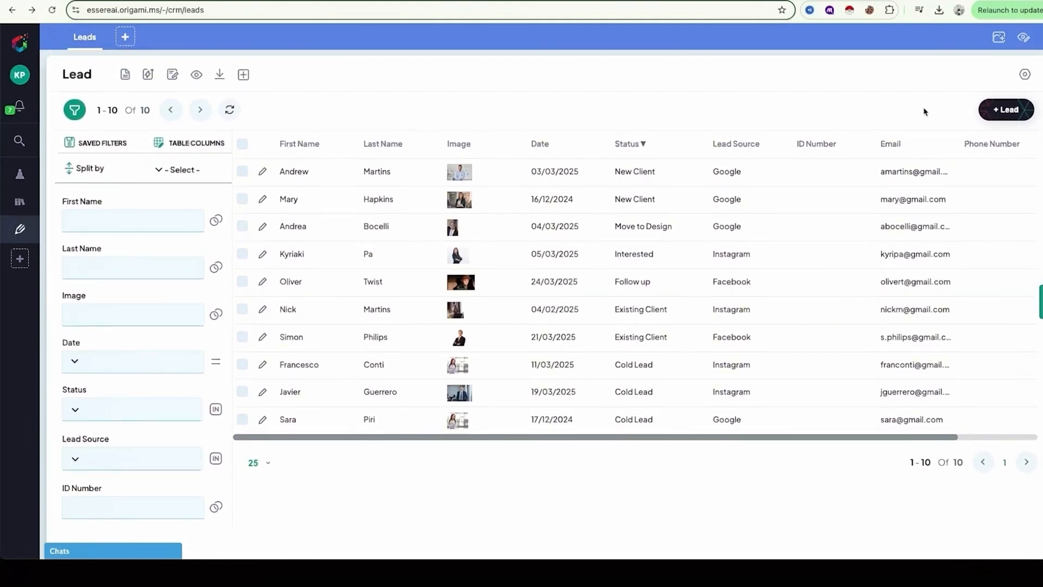
Add a lead with name, image and e-mail, dated 12/03/2025, status Warm Lead and source Facebook, and close its record.
click(1005, 110)
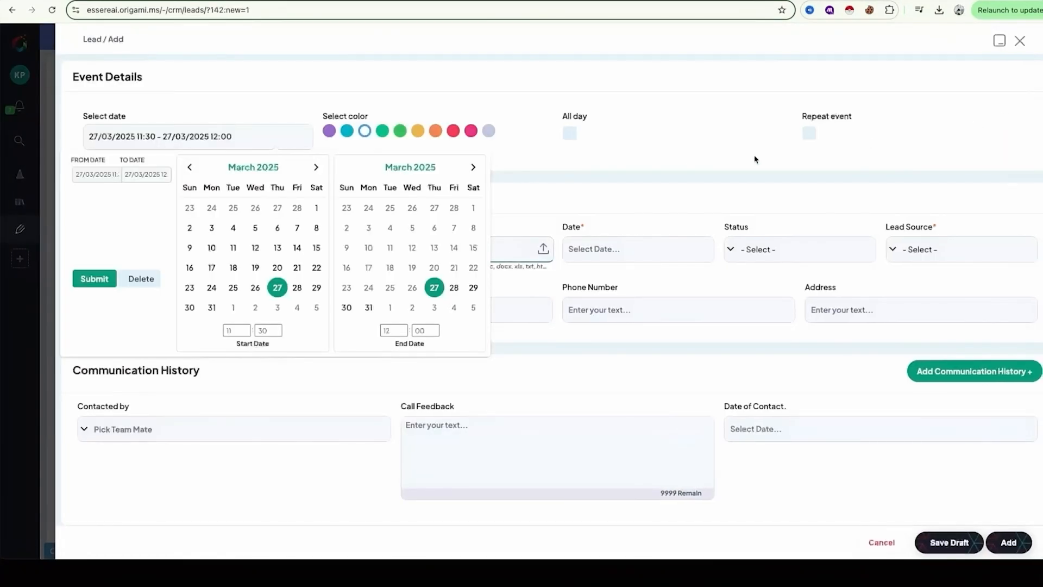
click(595, 162)
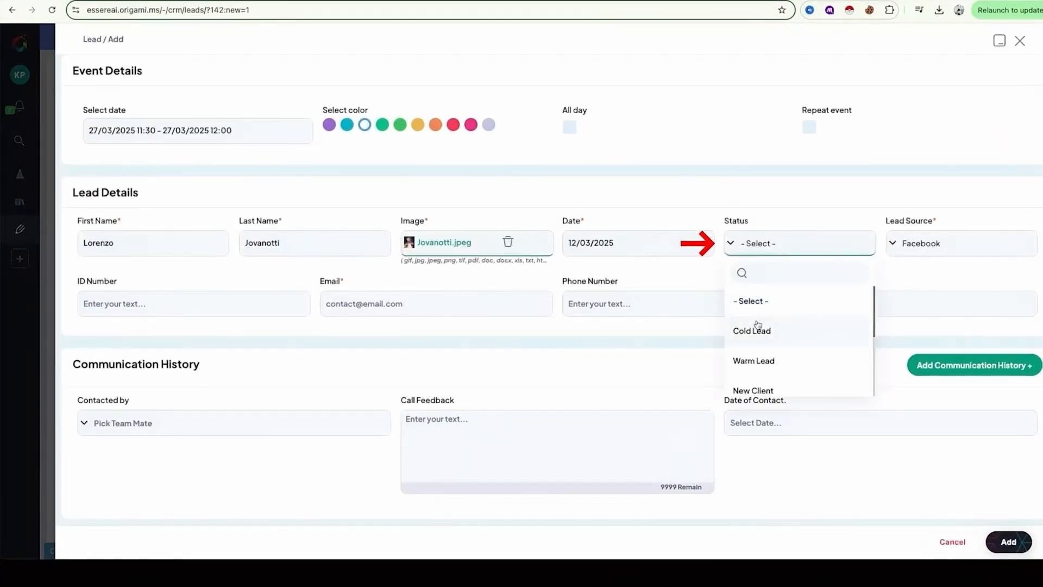
click(754, 362)
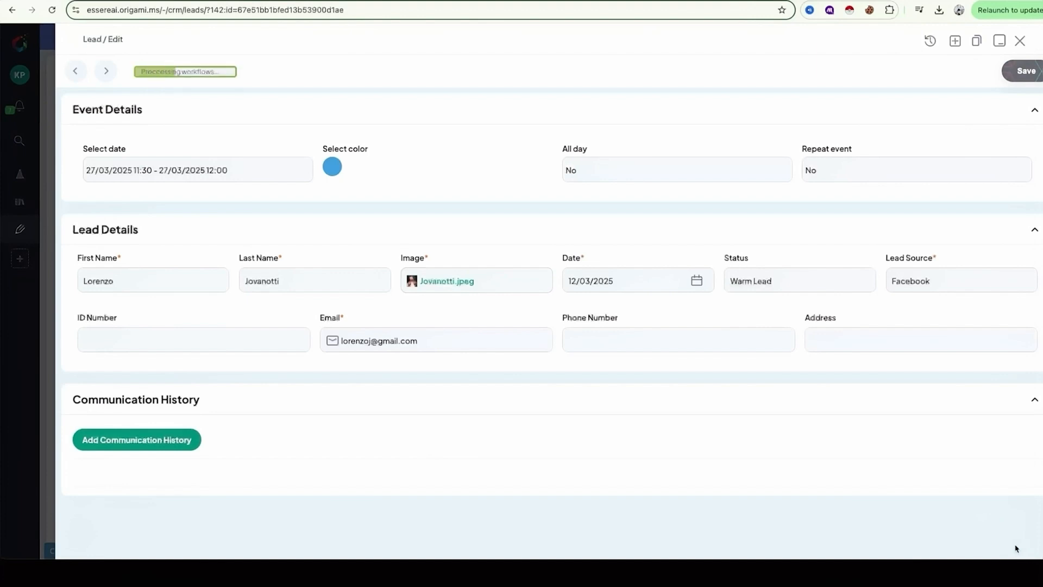
click(1020, 41)
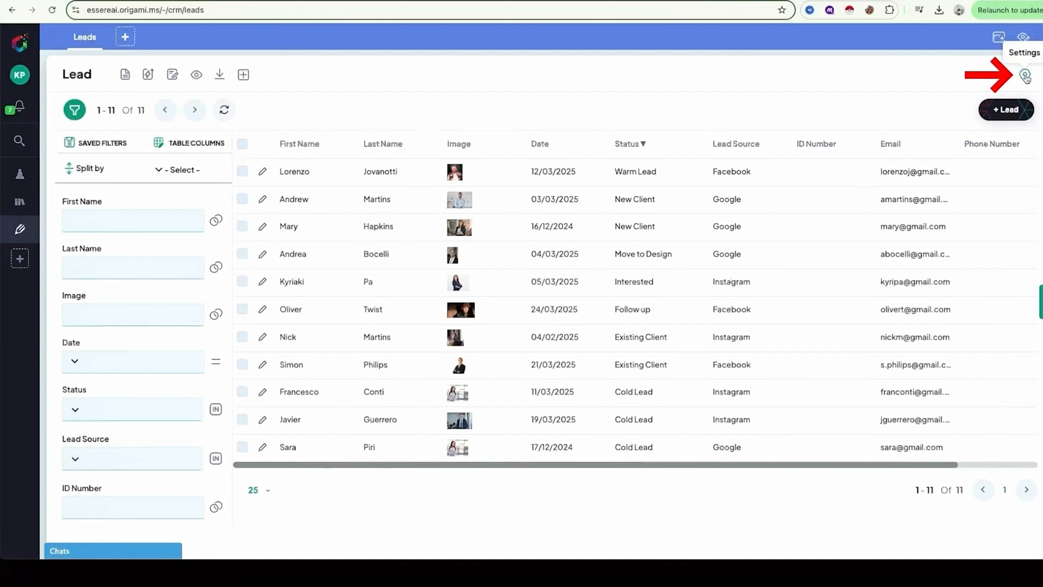
Create a conditional styling rule in the Lead views, named Warm Lead and coloured orange.
click(1025, 76)
click(927, 159)
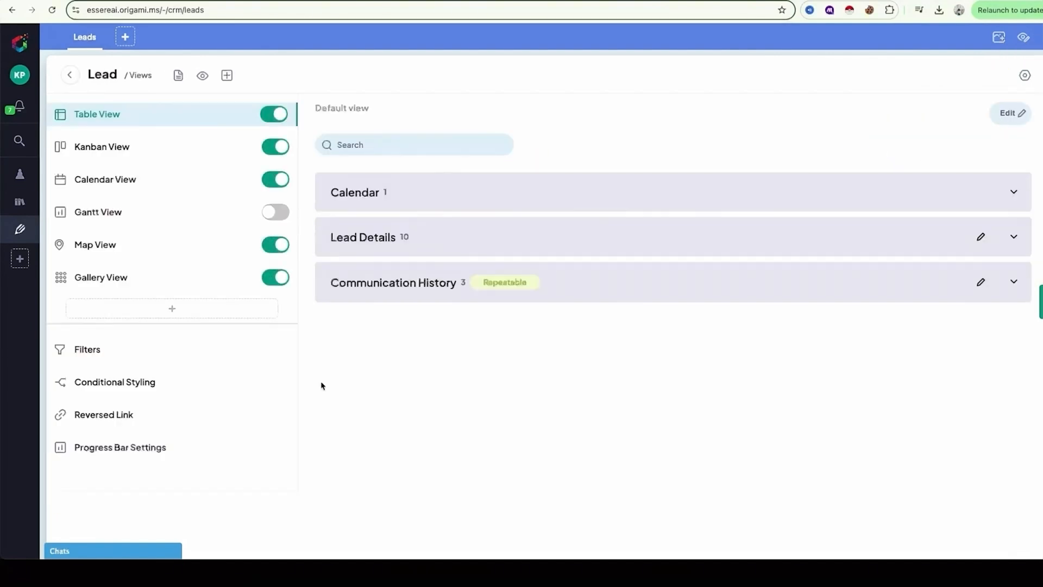
click(119, 387)
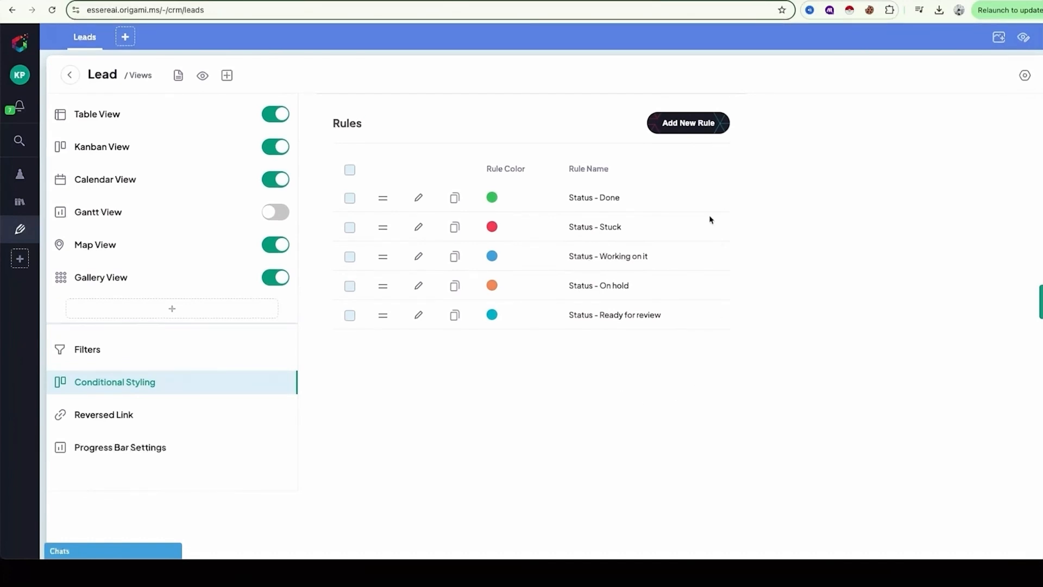
click(699, 127)
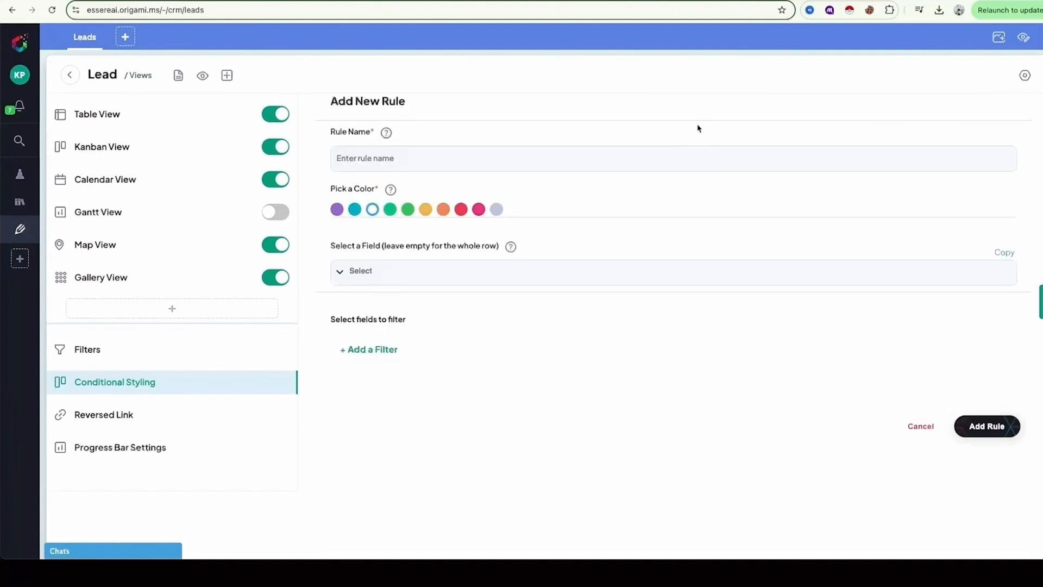
click(440, 160)
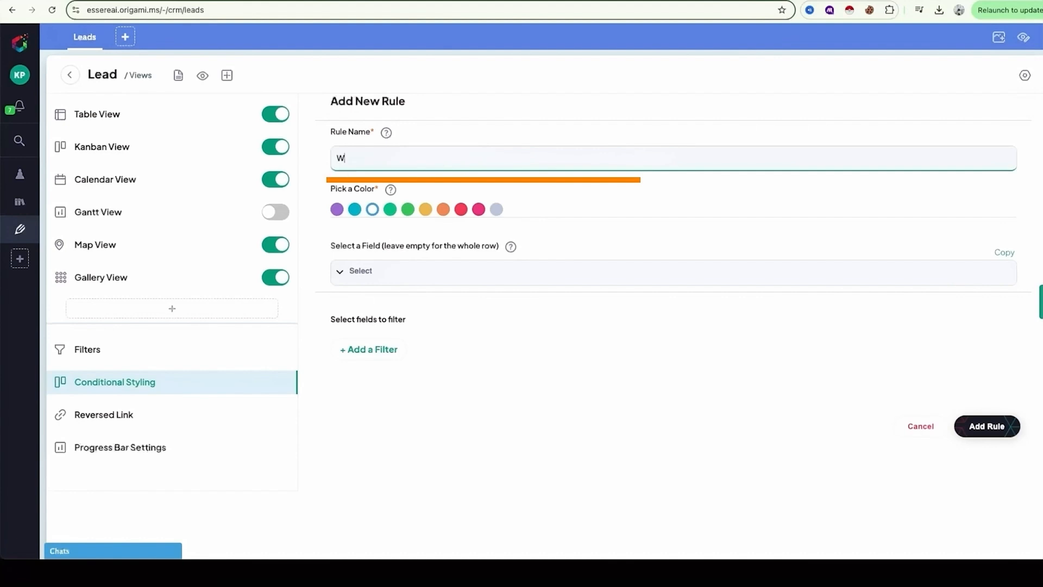
text(Warm Lead)
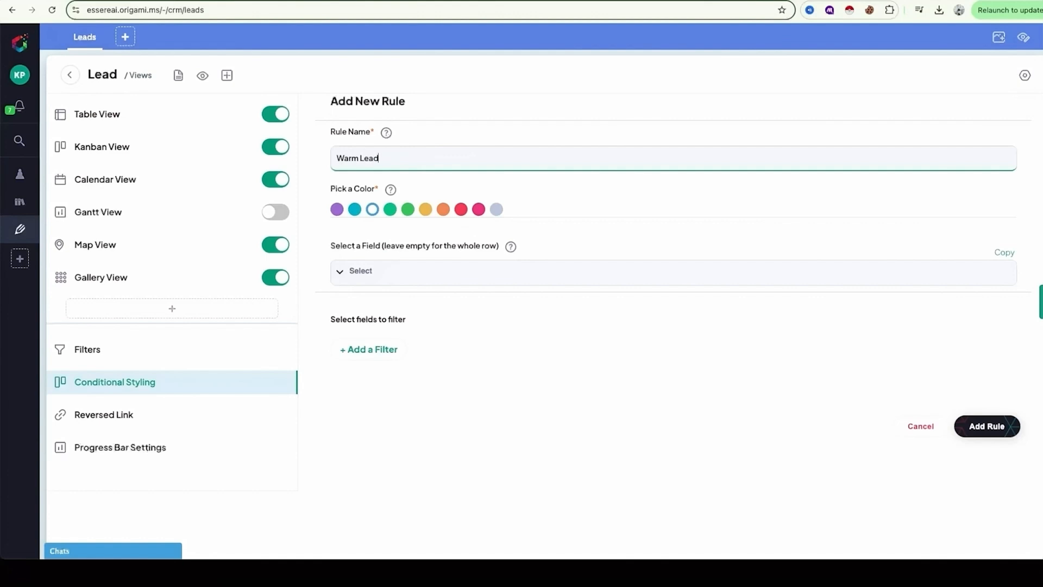
click(473, 182)
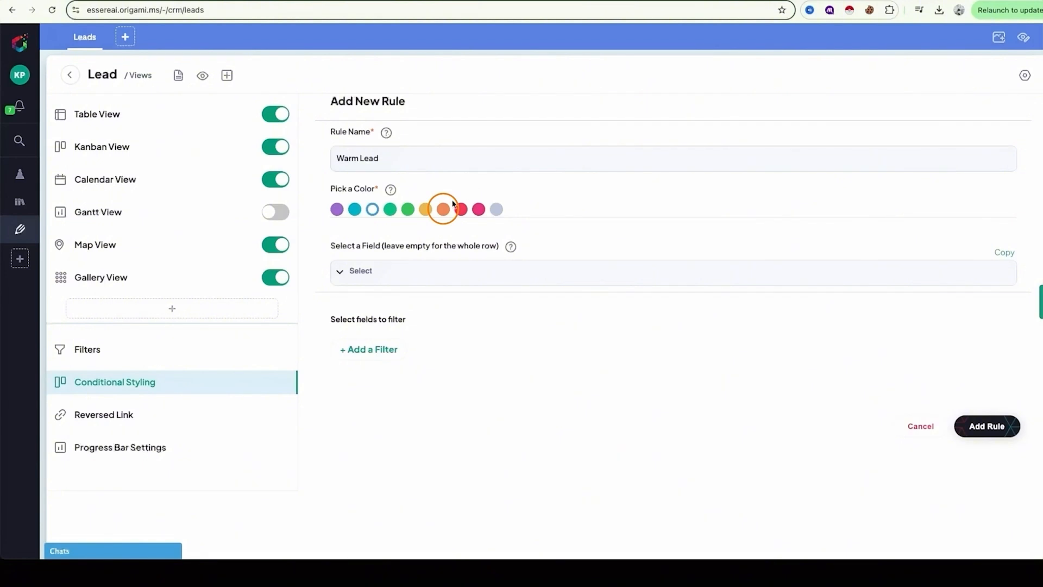
Limit the Warm Lead rule's styling to the Status field.
click(361, 274)
scroll(358, 365, down, 1)
scroll(358, 365, down, 2)
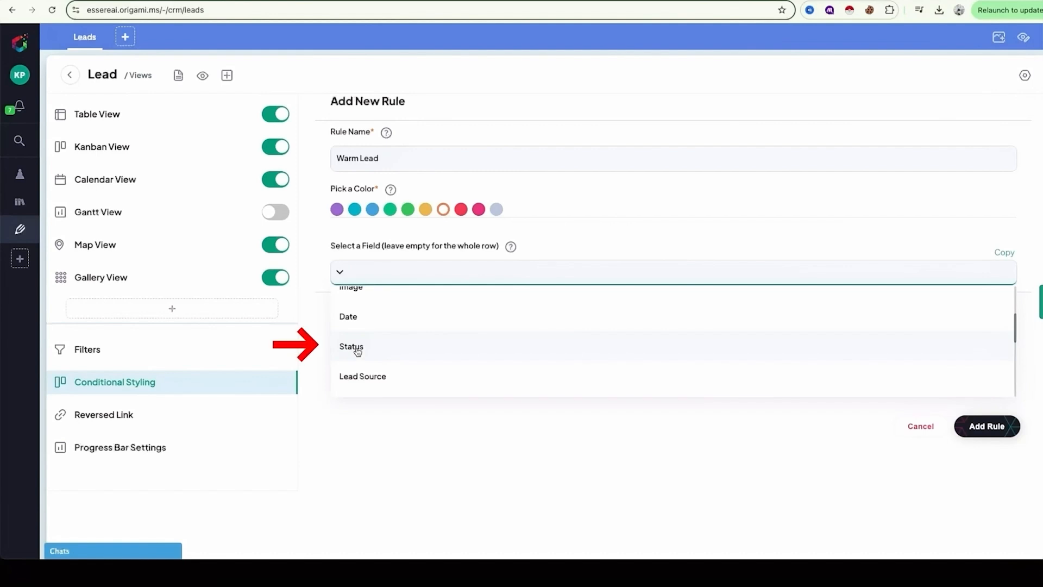
click(357, 350)
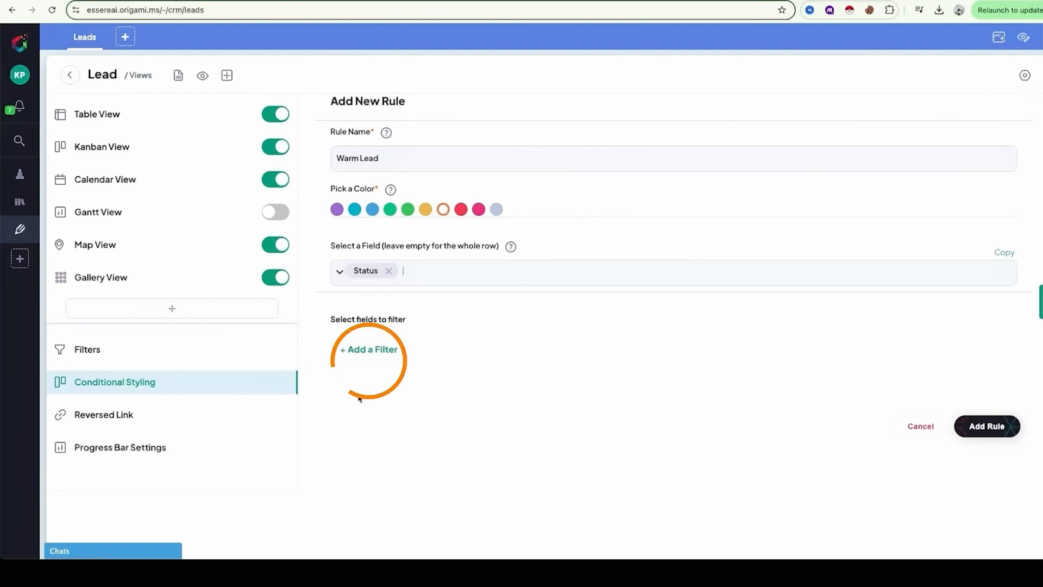
Add a filter to the rule for Status (IN) Includes Warm Lead, and save the rule.
click(373, 350)
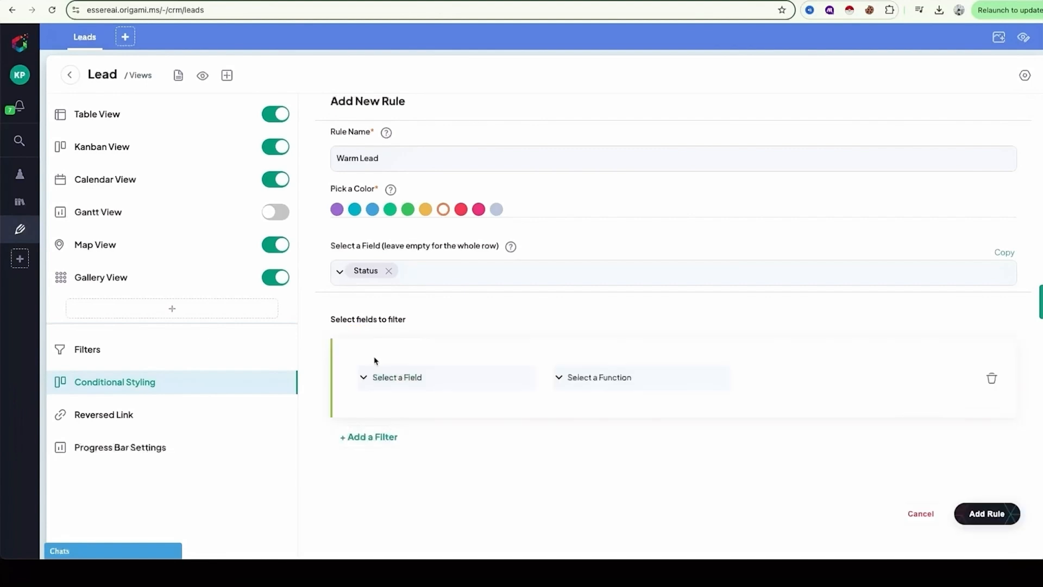
click(396, 380)
text(sta)
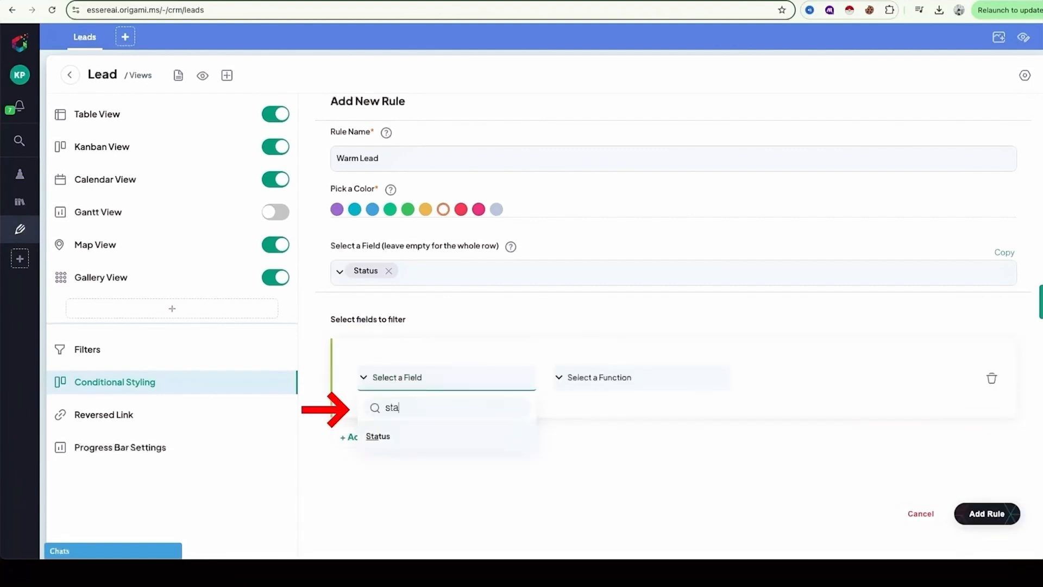
click(408, 440)
click(618, 378)
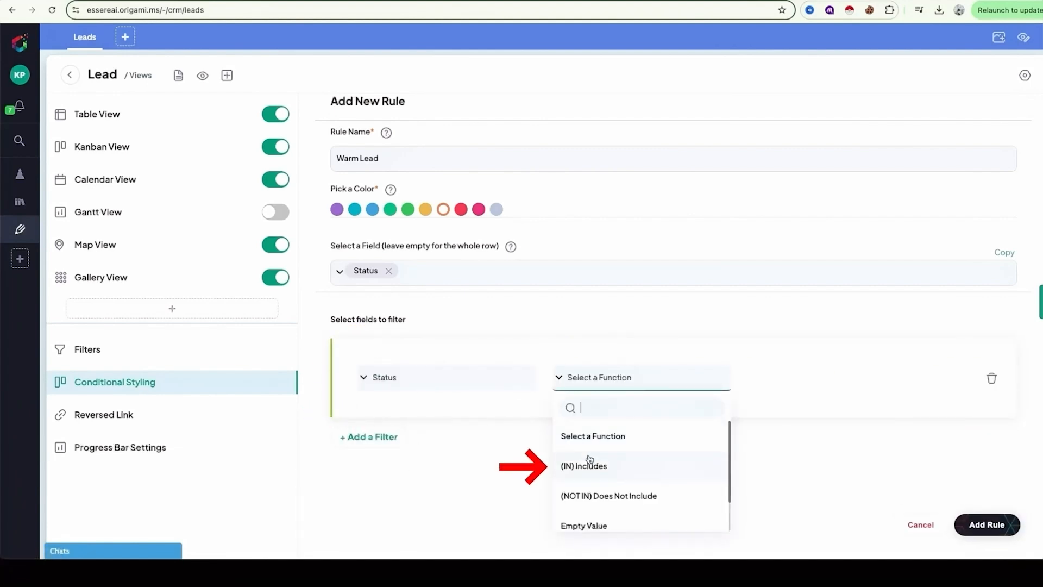
click(591, 468)
click(805, 381)
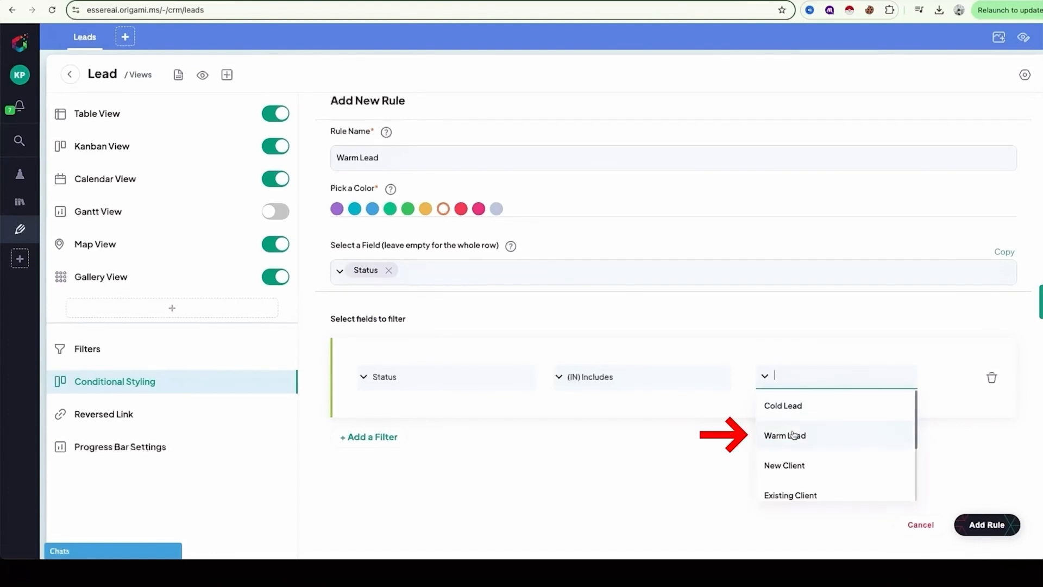
click(793, 438)
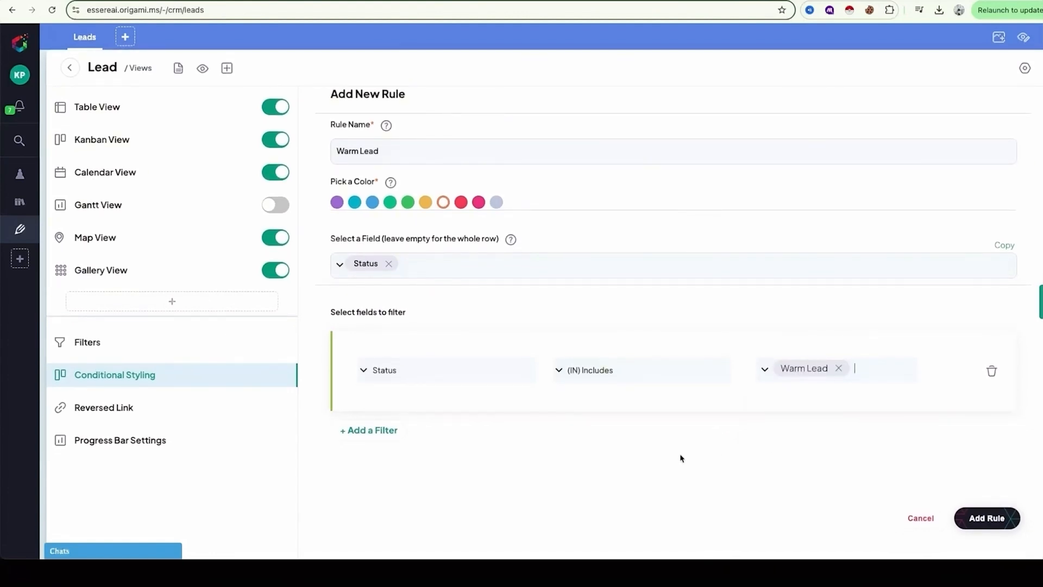
scroll(682, 458, down, 1)
click(986, 510)
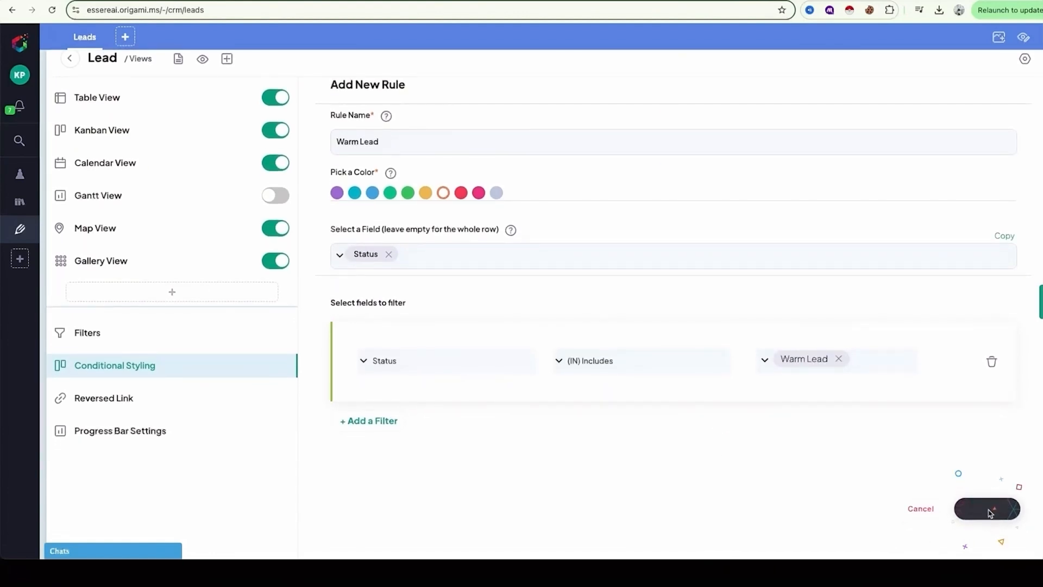
scroll(797, 491, up, 2)
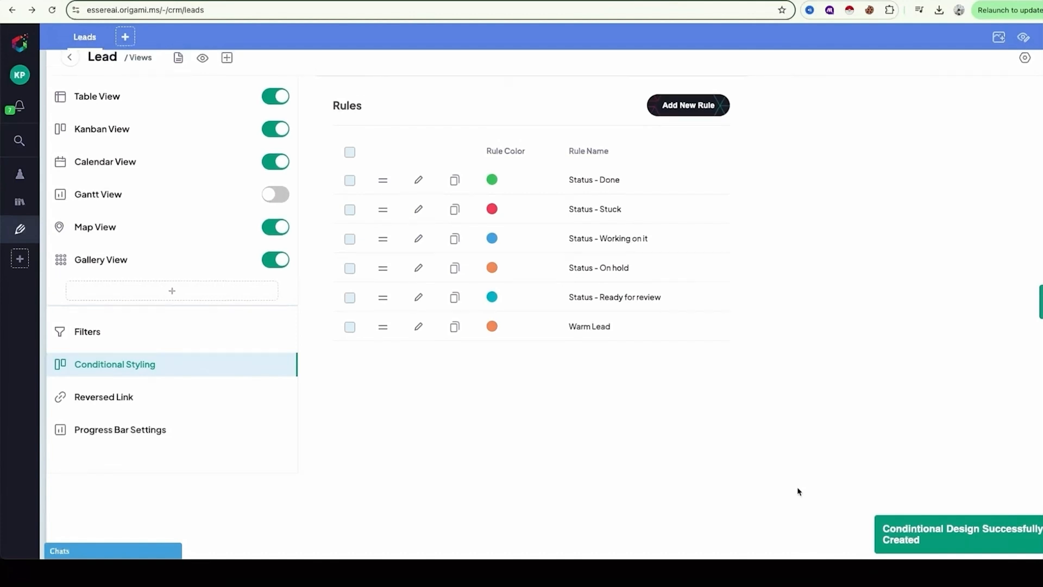
Turn on table display for the Status field under Lead Details in the Lead table view settings.
click(85, 37)
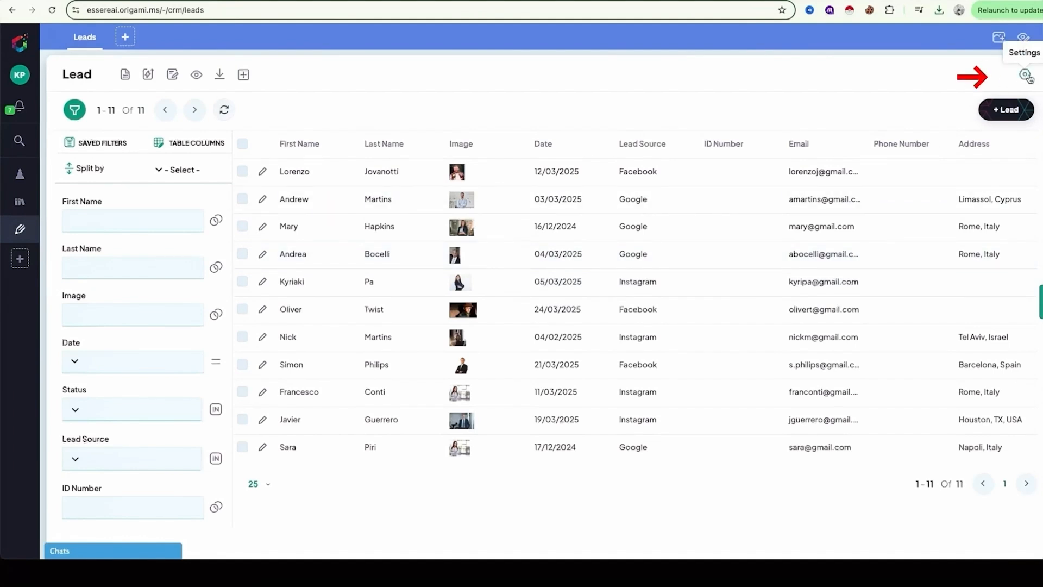
click(1026, 76)
click(926, 160)
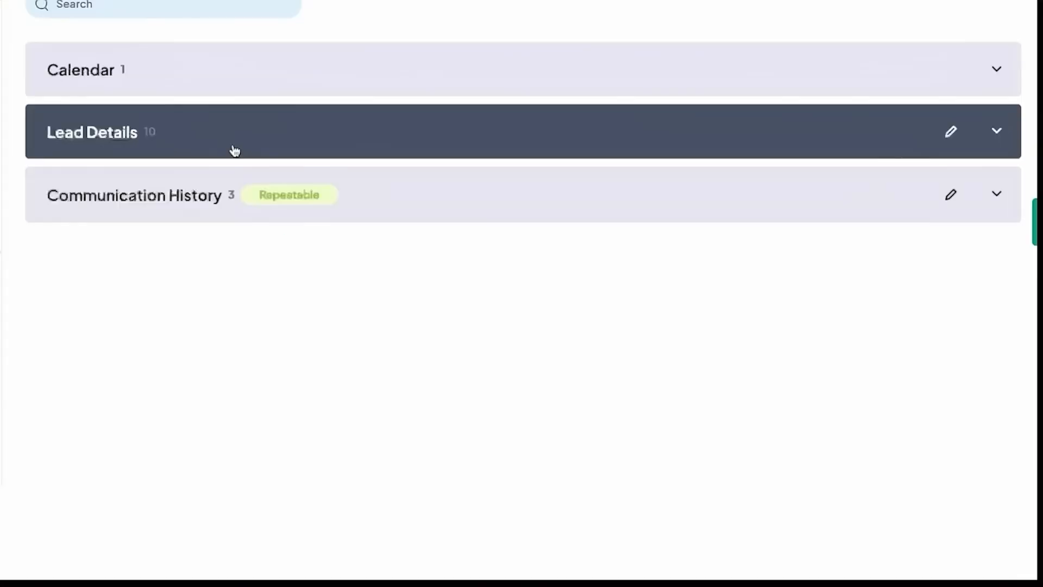
click(465, 249)
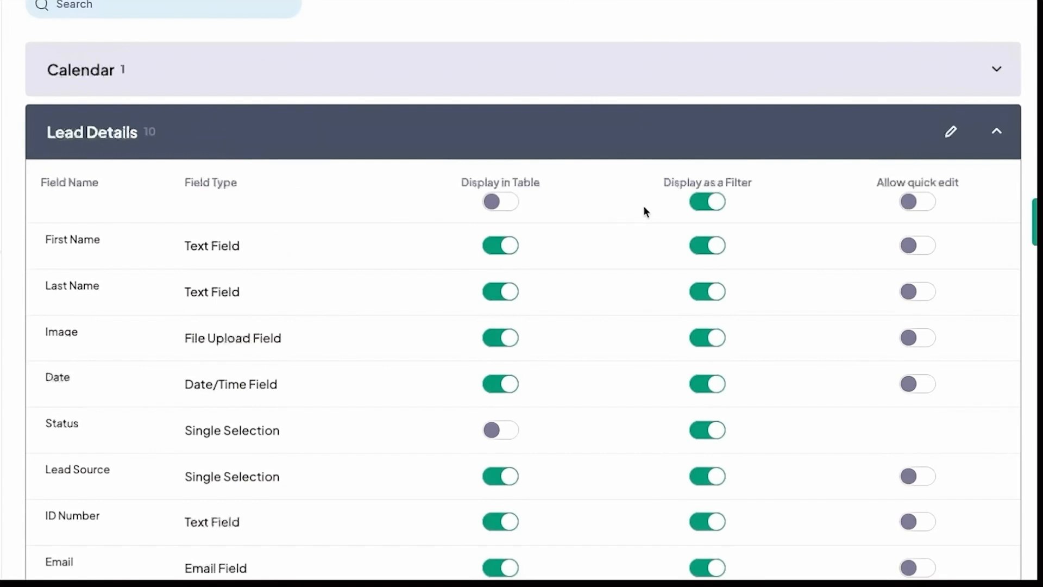
scroll(383, 337, down, 1)
click(491, 365)
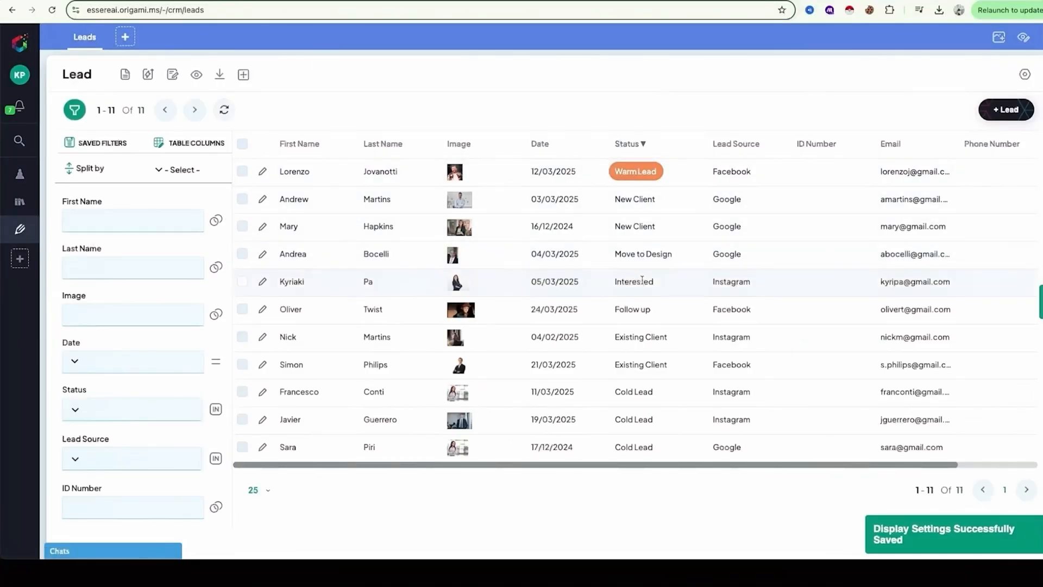
Allow quick edit for all Lead Details fields in the table view settings and return to the leads table.
click(1025, 75)
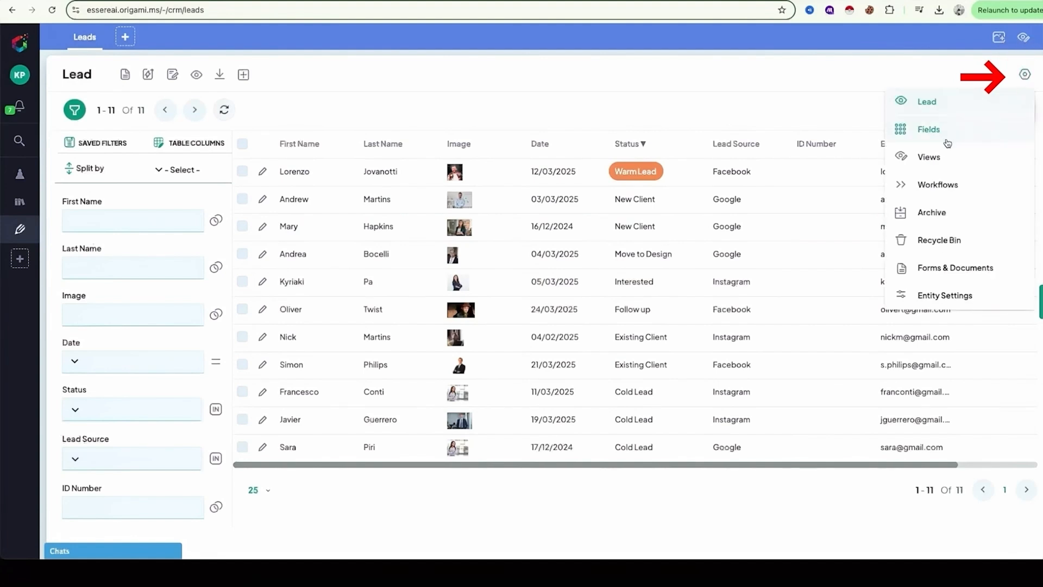
click(932, 165)
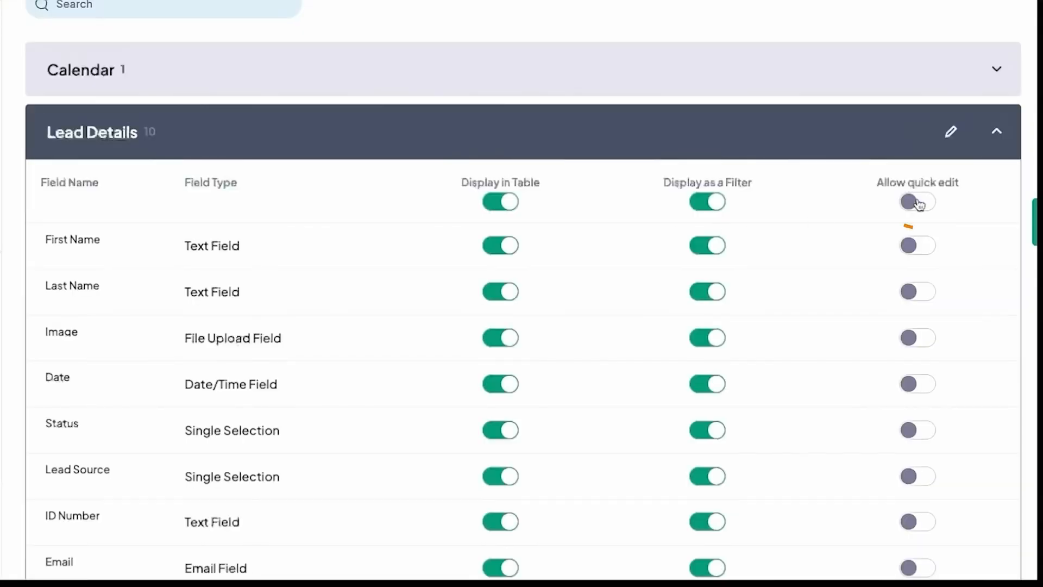
click(917, 203)
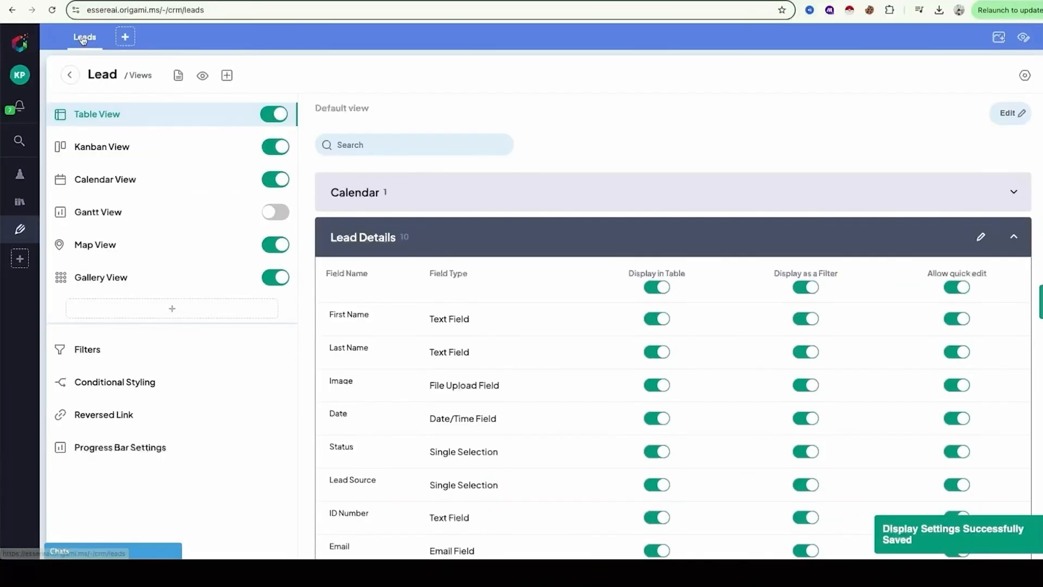
click(83, 38)
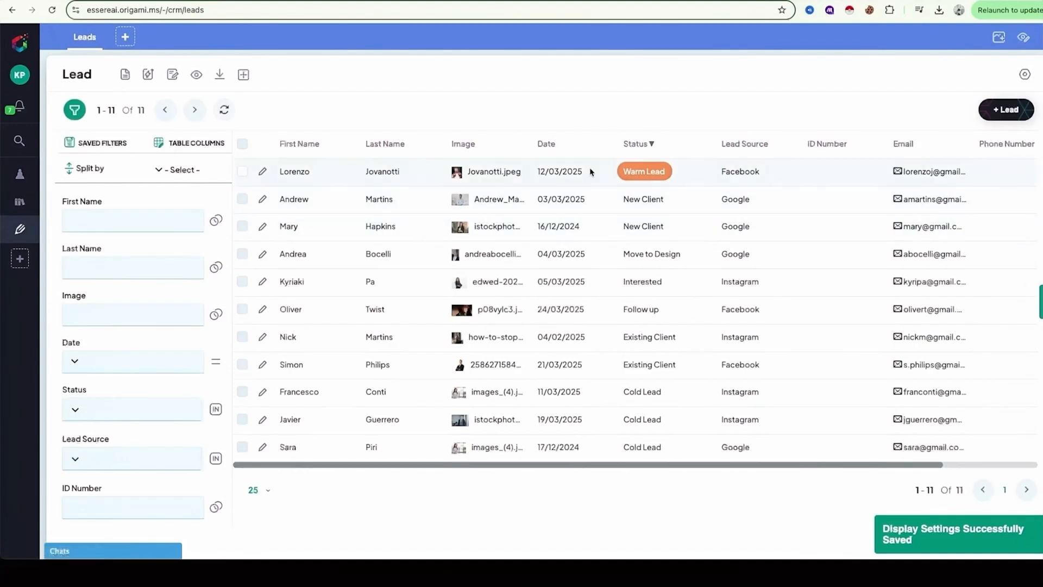
Try quick editing on the Status cell of the first lead, keeping Warm Lead selected.
click(640, 172)
click(639, 172)
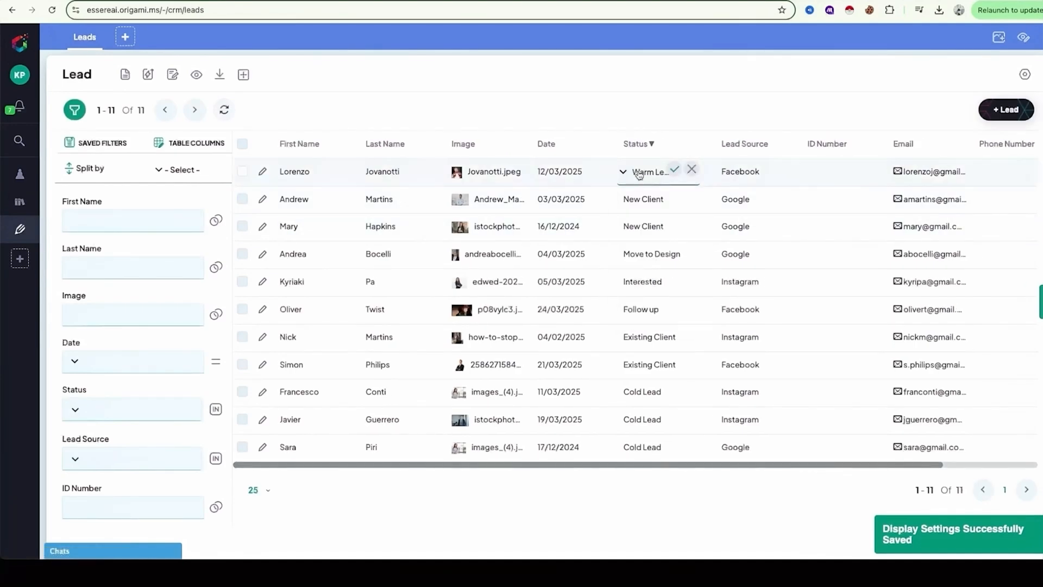
click(675, 169)
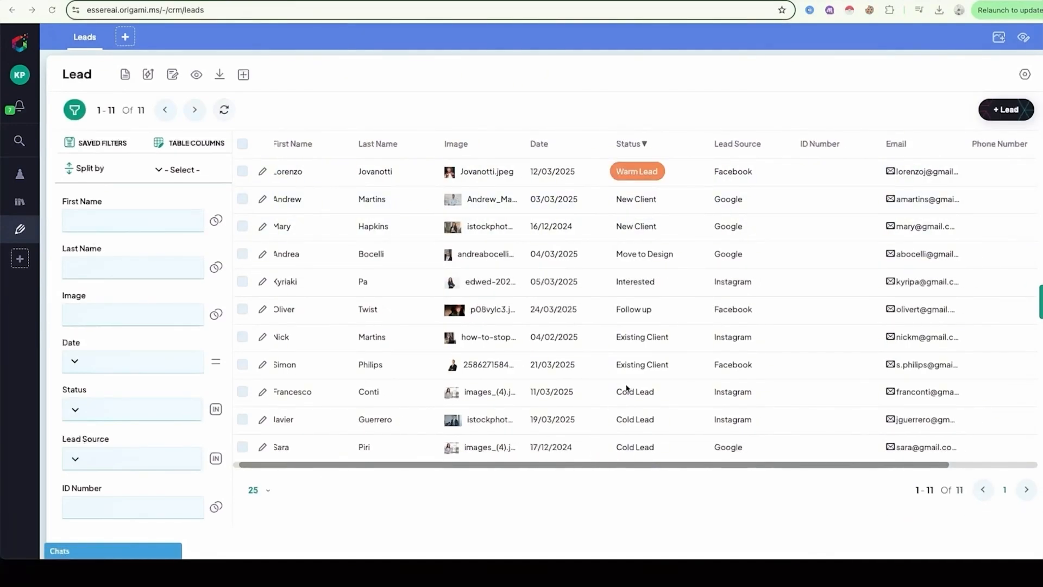
Duplicate the Warm Lead rule in the Lead conditional styling settings, naming the copy Cold Lead and colouring it blue.
click(1025, 76)
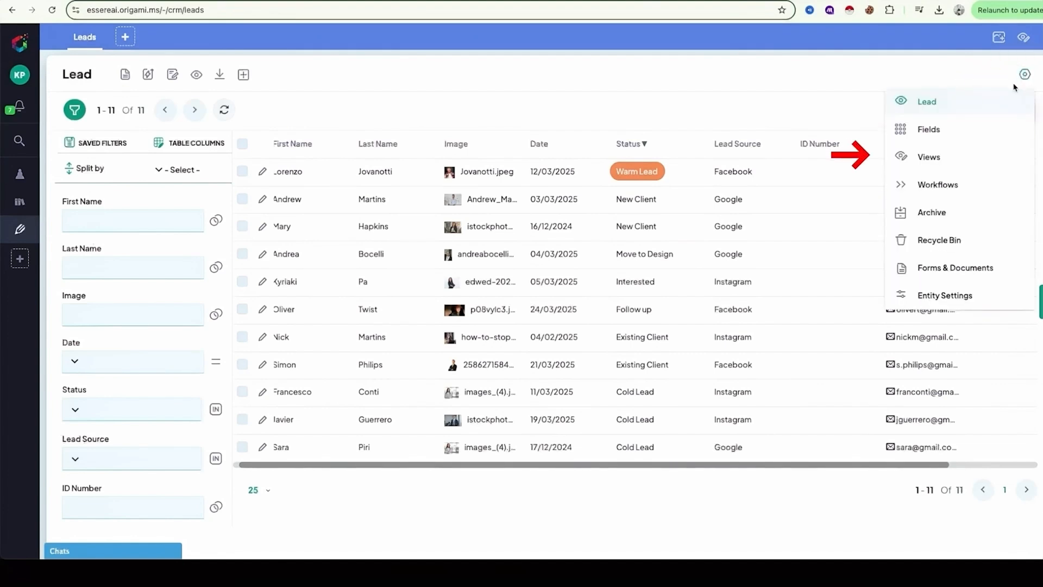
click(950, 156)
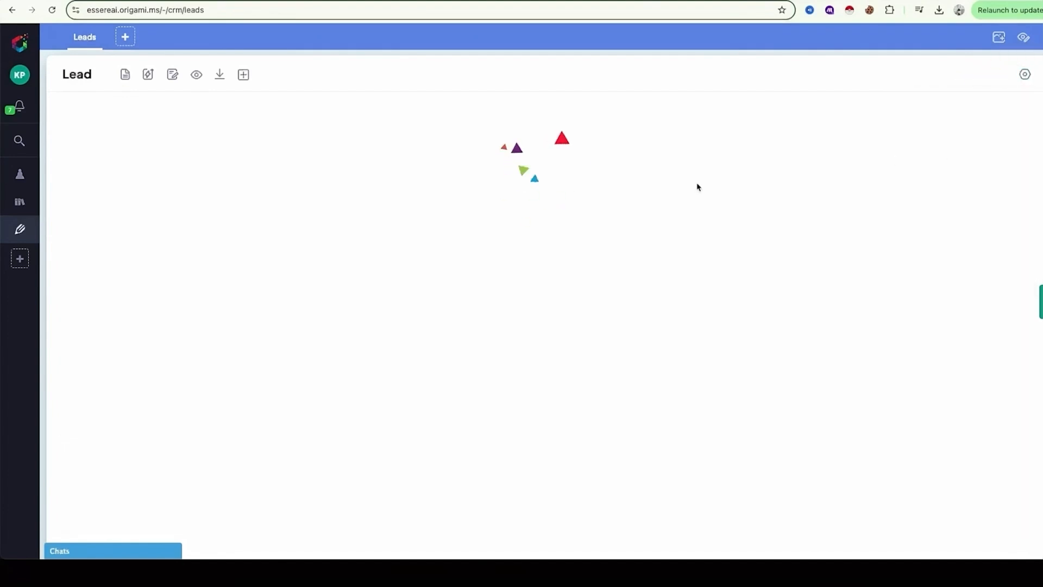
click(139, 383)
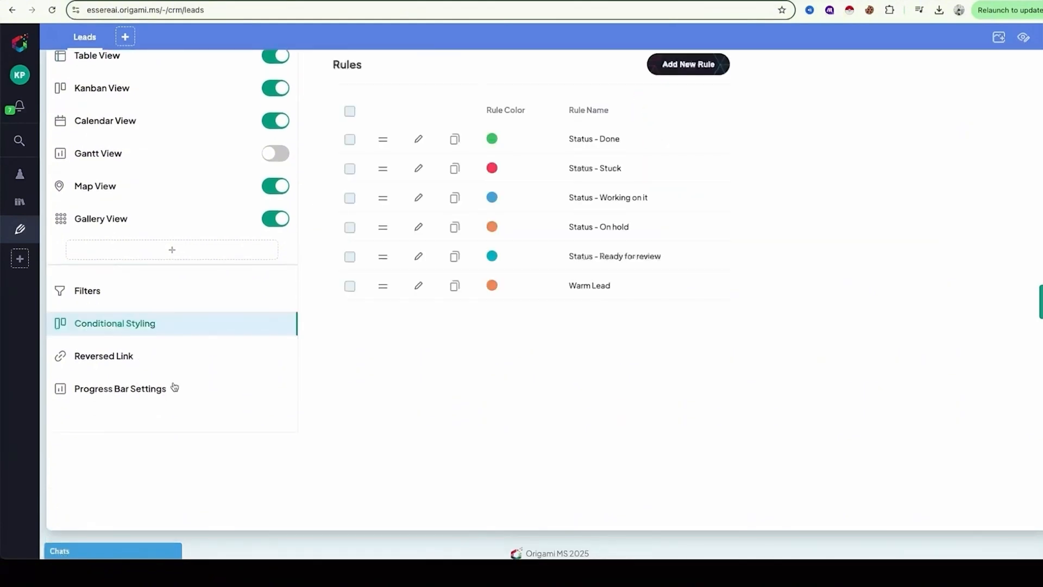
click(454, 288)
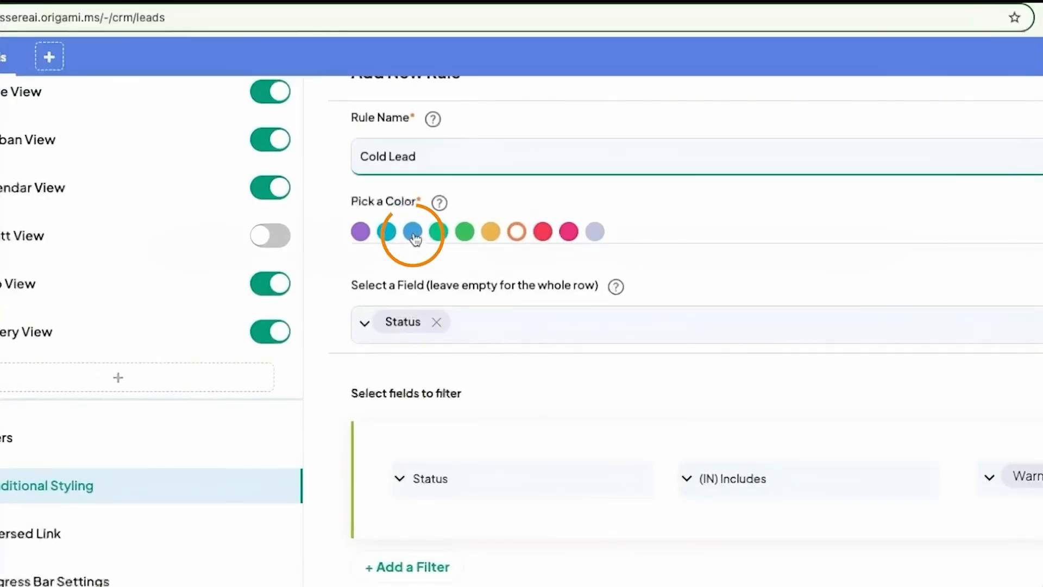
click(414, 234)
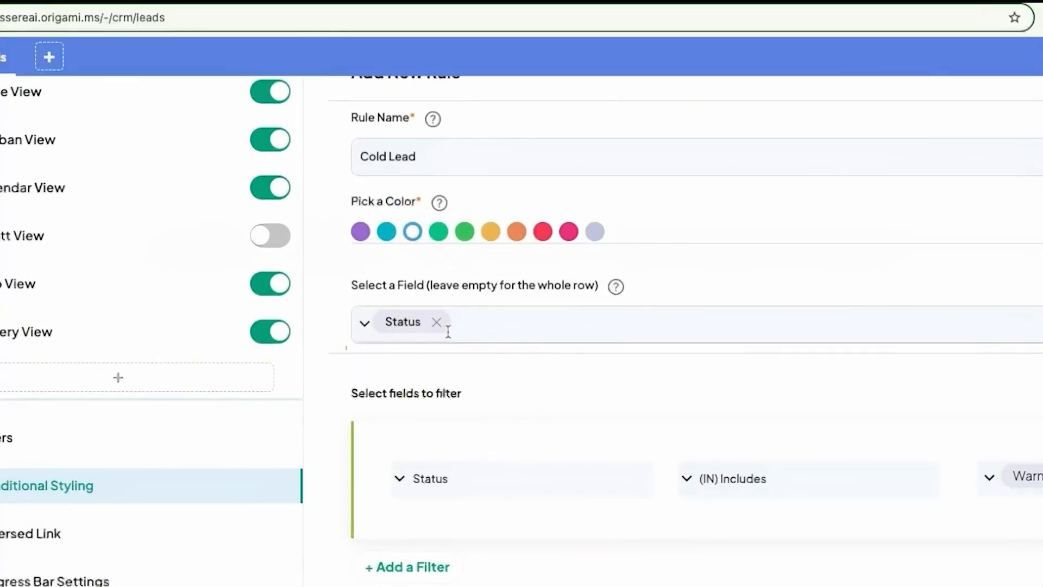
Clear the Cold Lead rule's target field so it styles the whole row, change its Status filter value to Cold Lead, and save the rule.
click(437, 323)
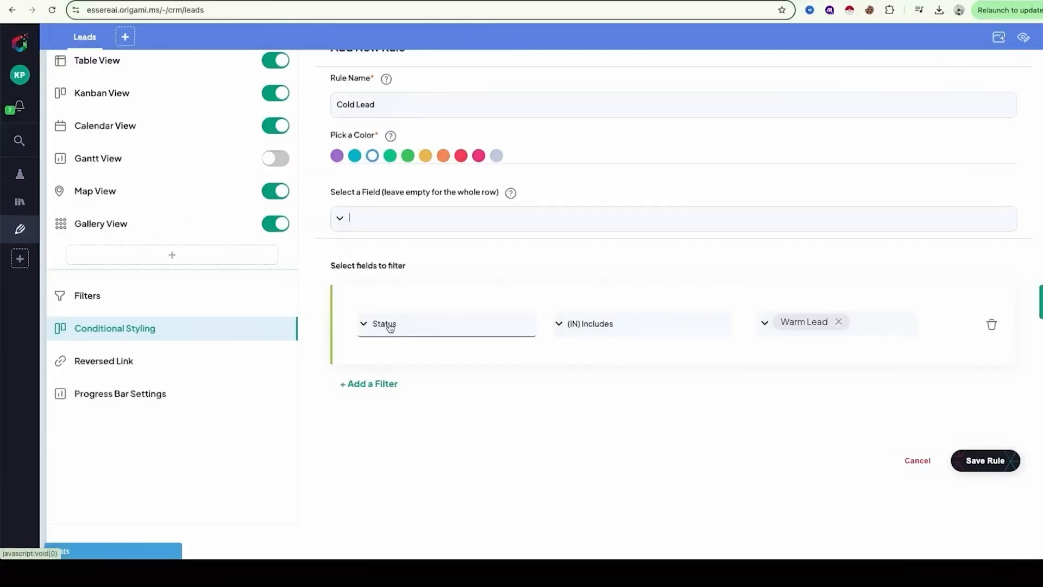
click(421, 478)
click(385, 468)
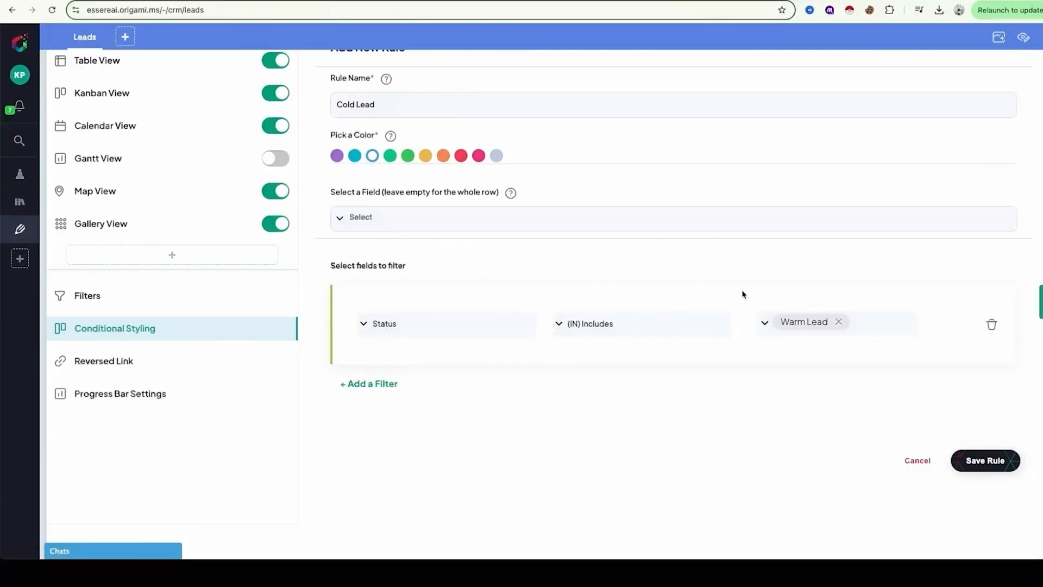
click(826, 328)
click(993, 465)
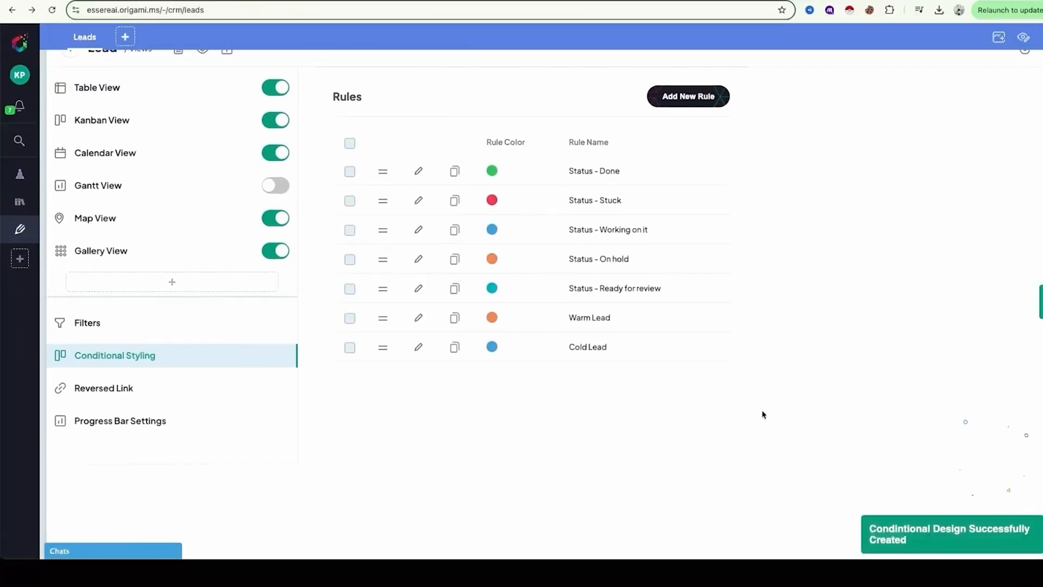
Return to the leads table and examine the row styling of the Cold Lead entries across the columns.
click(77, 38)
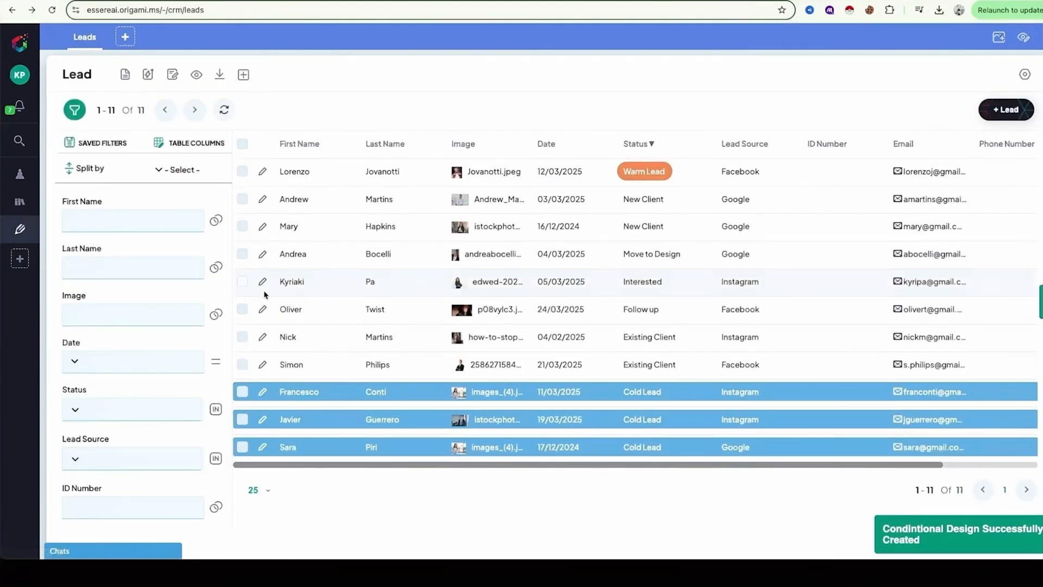
scroll(263, 320, down, 1)
scroll(265, 299, up, 1)
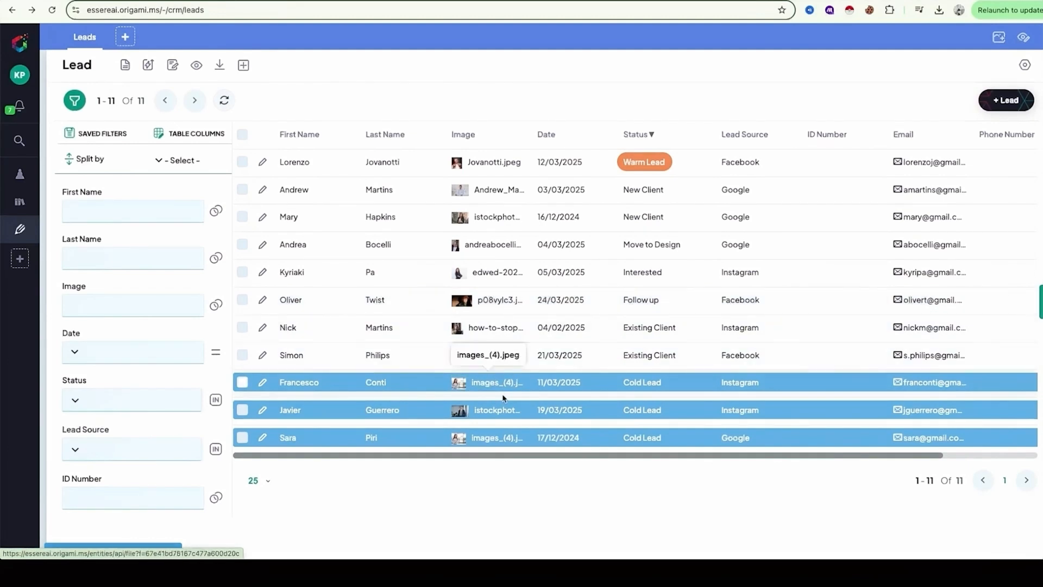
scroll(522, 400, right, 4)
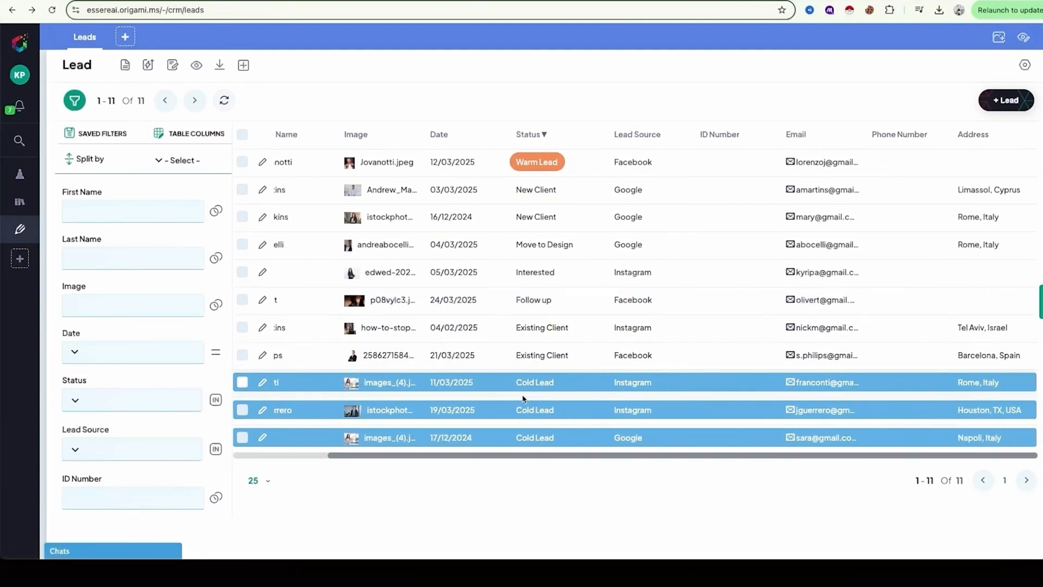
scroll(524, 399, left, 4)
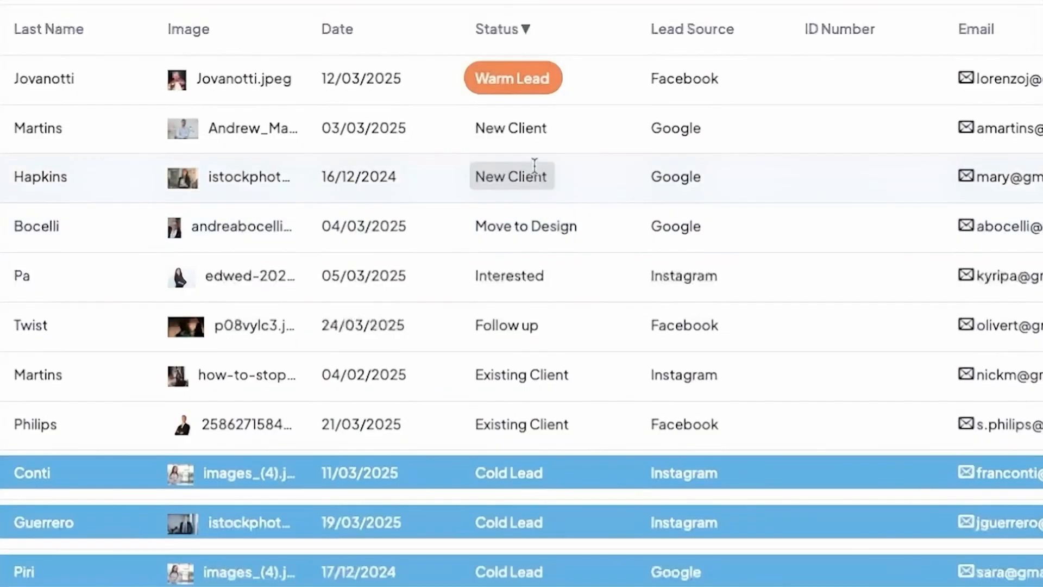
Change the second lead's status to Warm Lead directly in the table and save it.
click(515, 130)
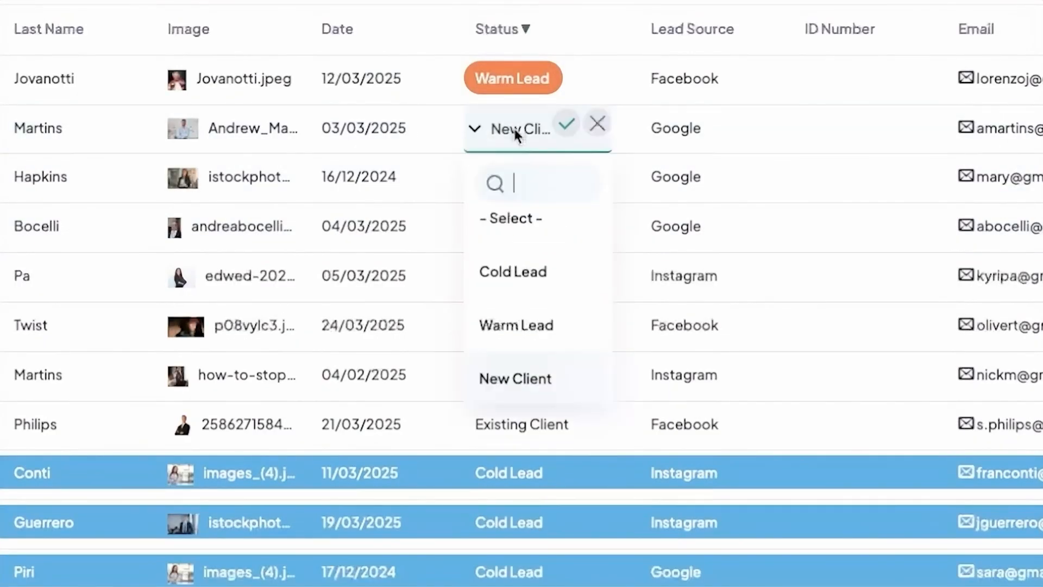
click(511, 341)
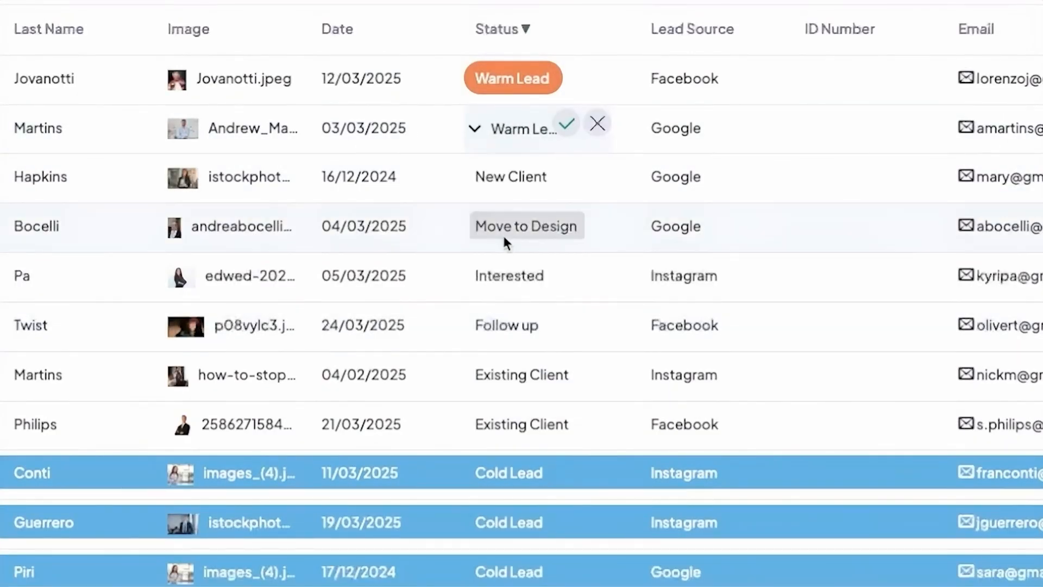
click(565, 124)
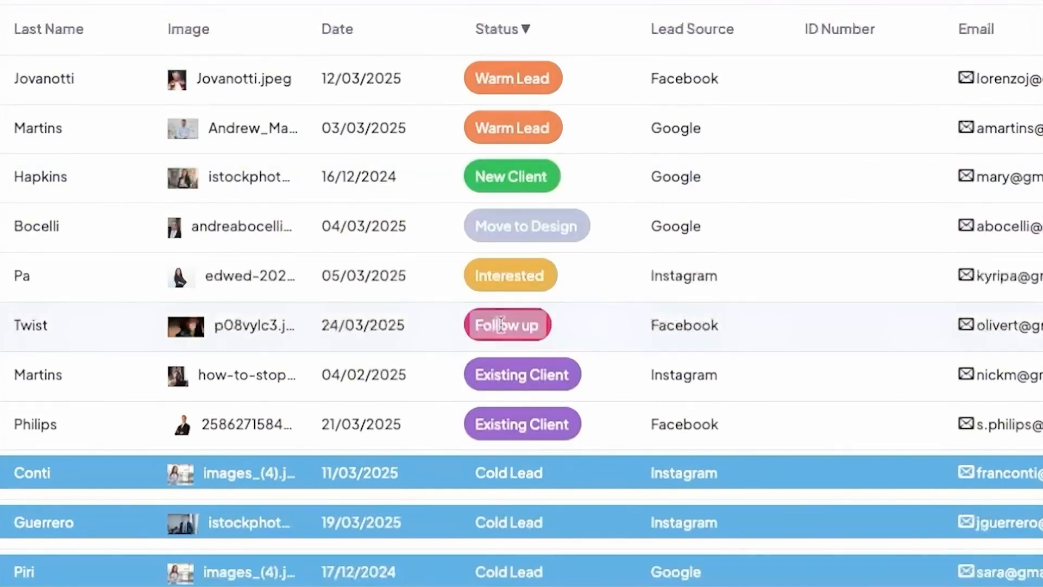
Quick edit the status of the Follow up lead in the sixth row to New Client and save it.
click(502, 324)
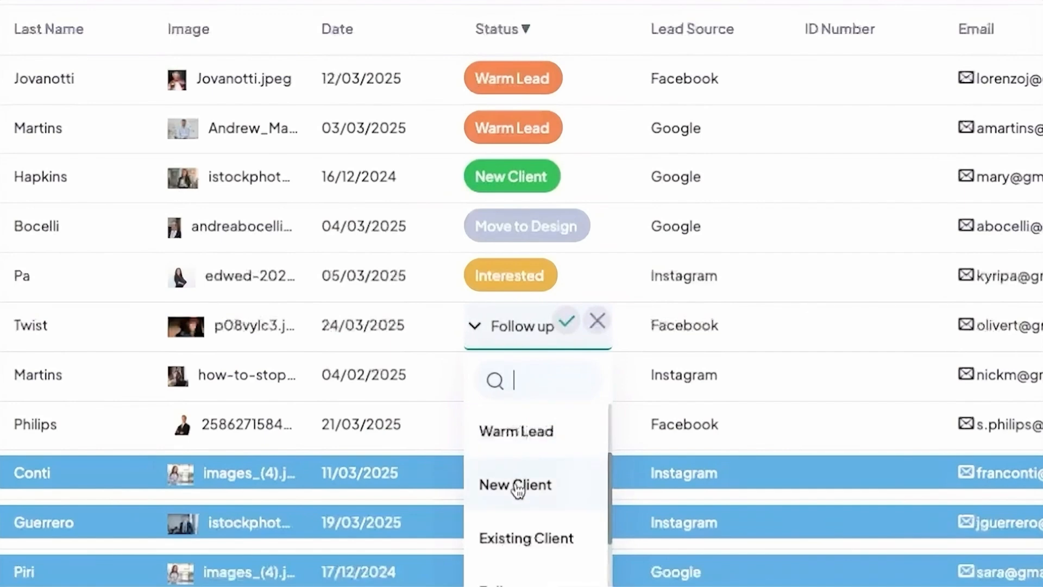
click(517, 487)
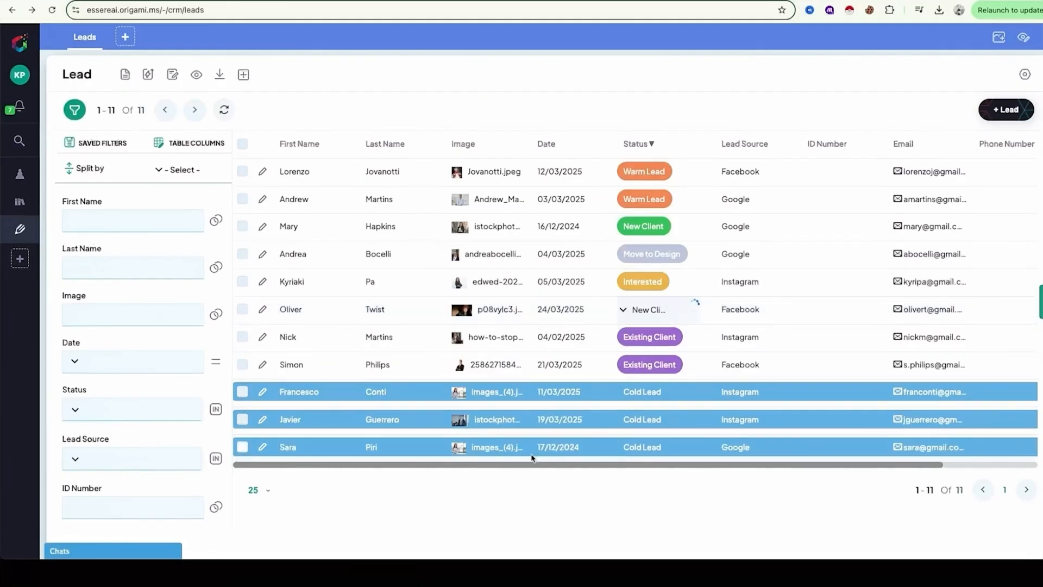
click(566, 322)
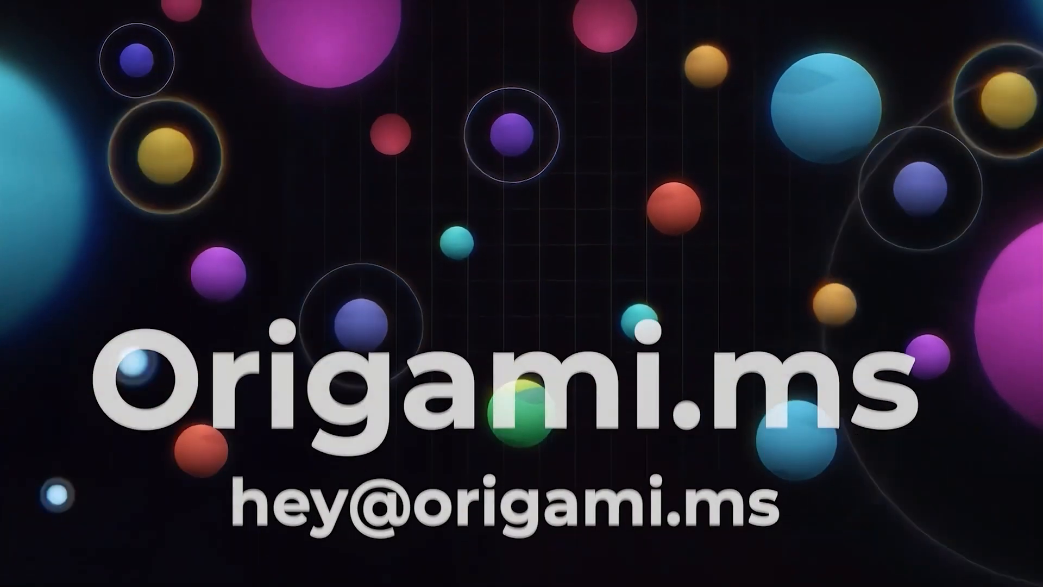